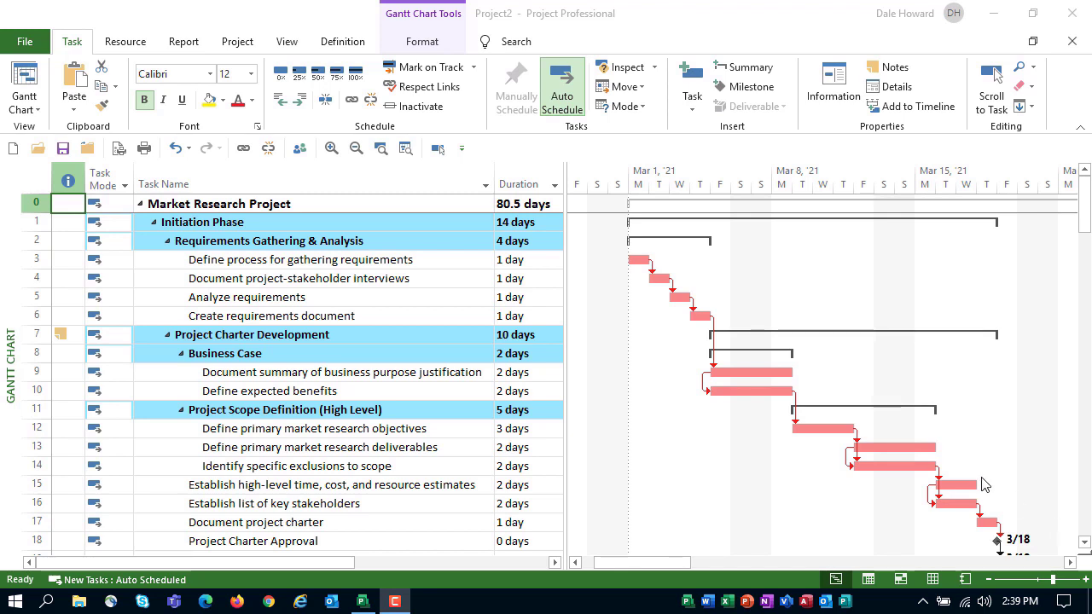
- Check the Resource Sheet and the timeline, then return to the plain Gantt chart
left_click(284, 41)
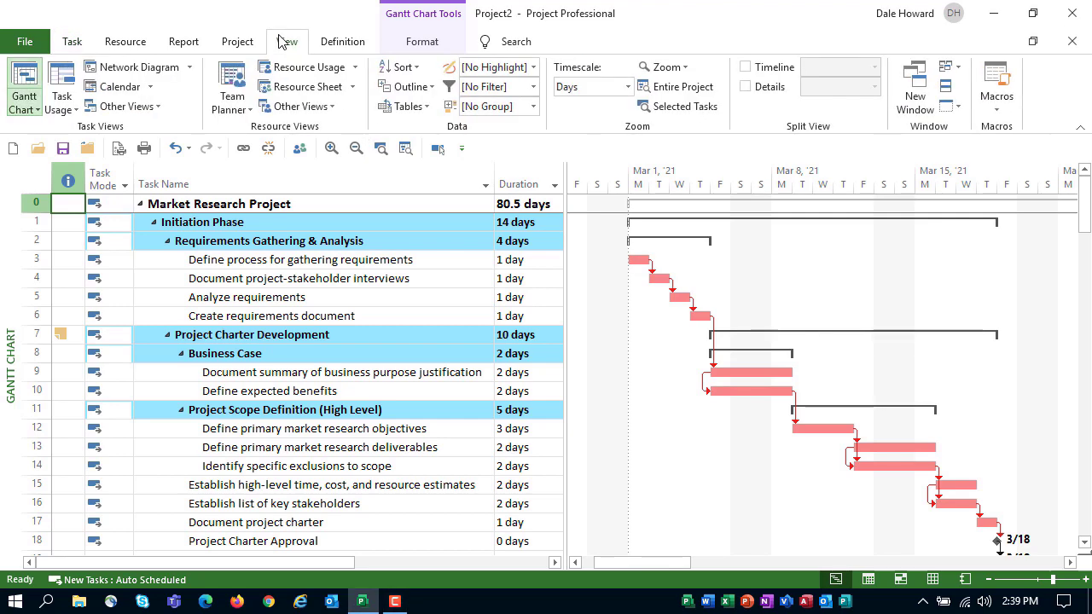
left_click(300, 89)
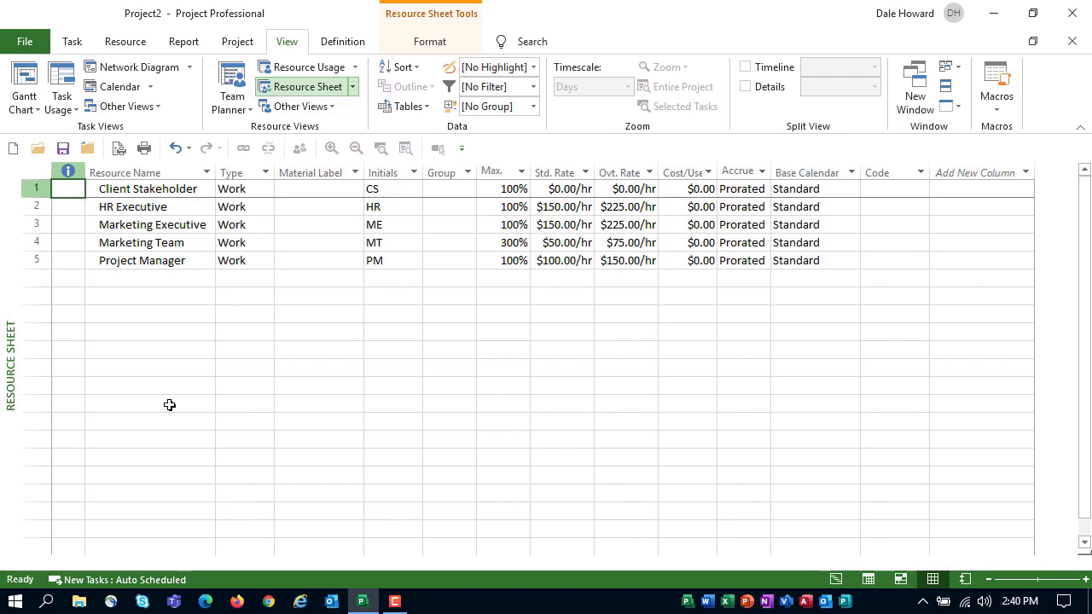
left_click(24, 85)
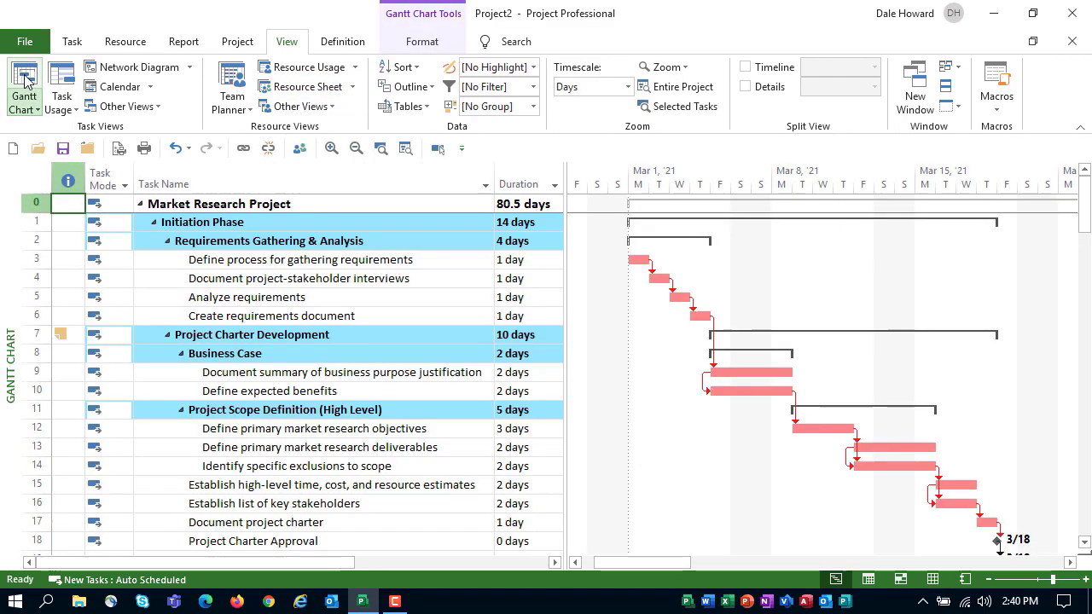
right_click(668, 373)
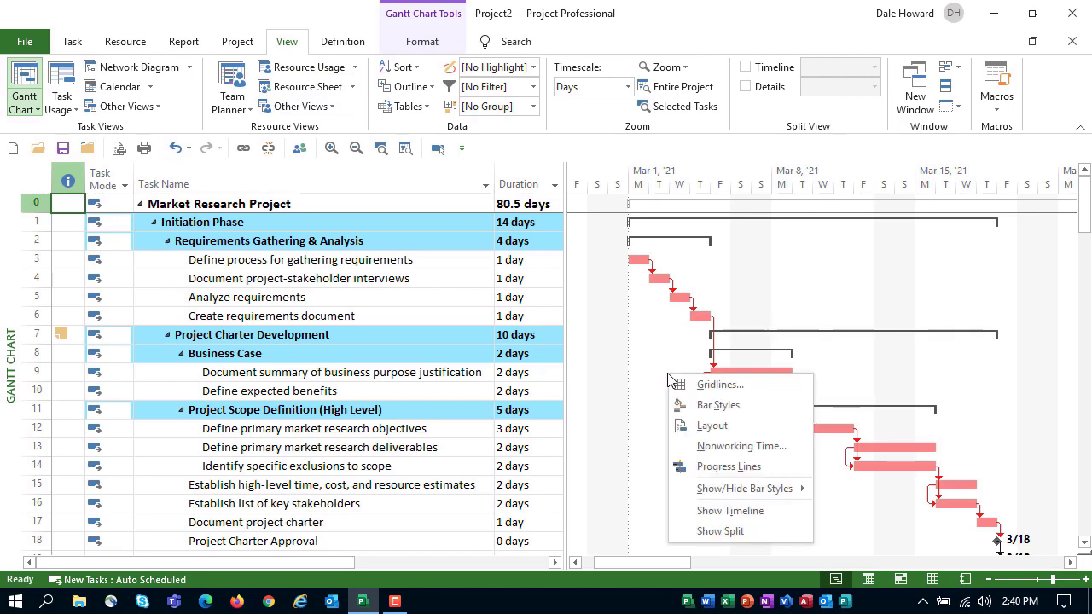
left_click(755, 512)
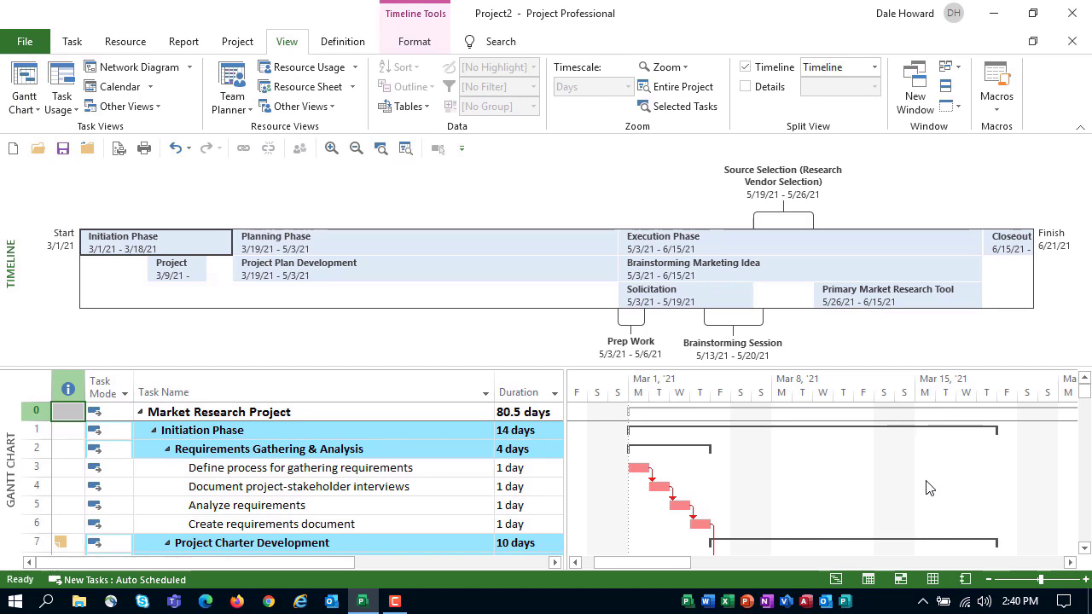
double_click(895, 366)
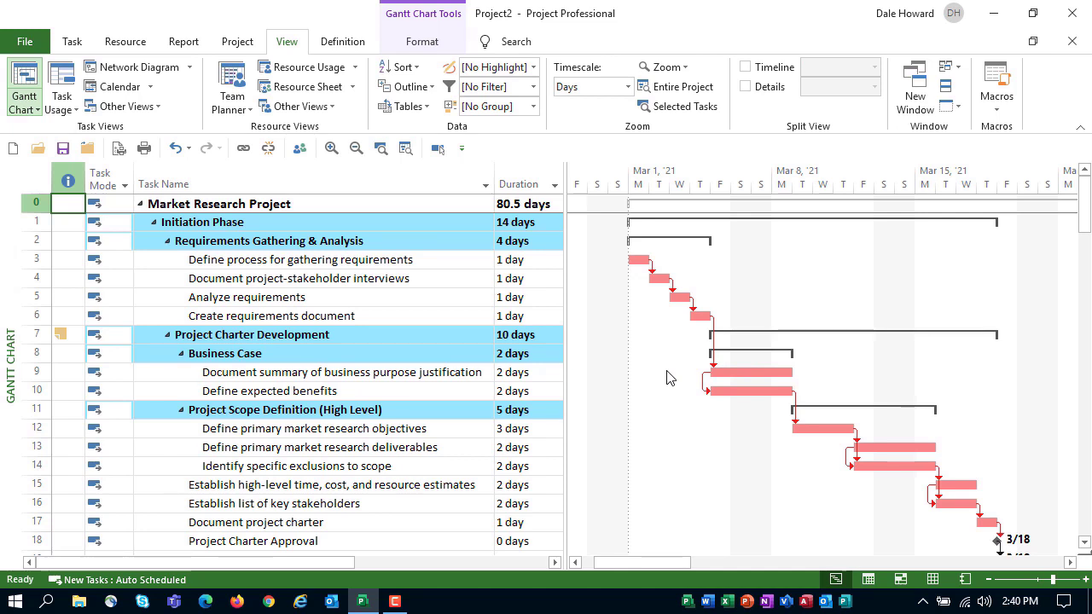
- Bring up the Save As dialog in Documents, proposing Project2.mpp as a Project file
left_click(40, 41)
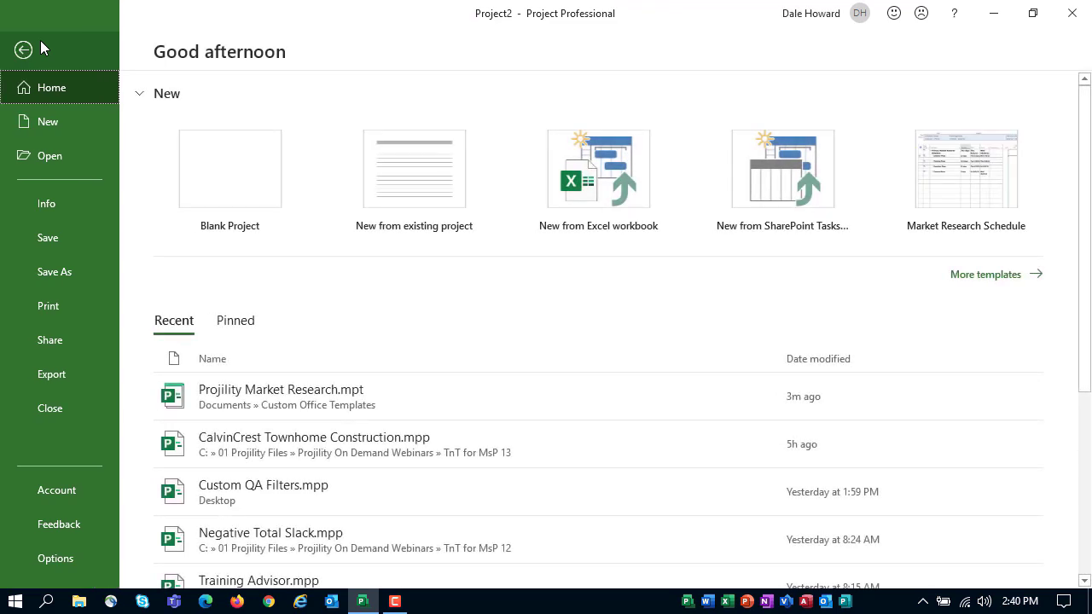
left_click(73, 273)
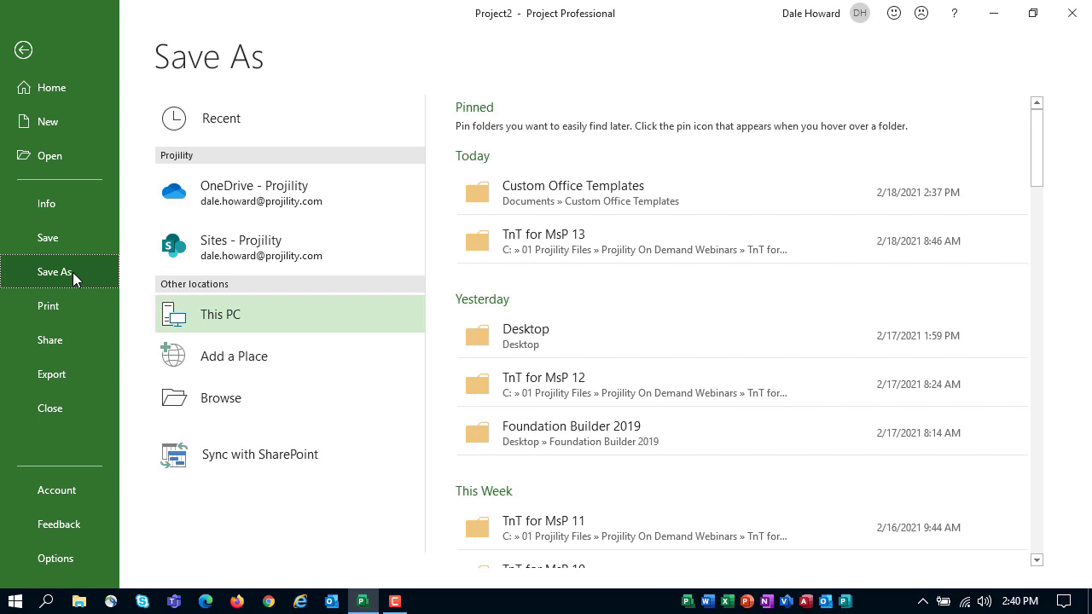
left_click(208, 412)
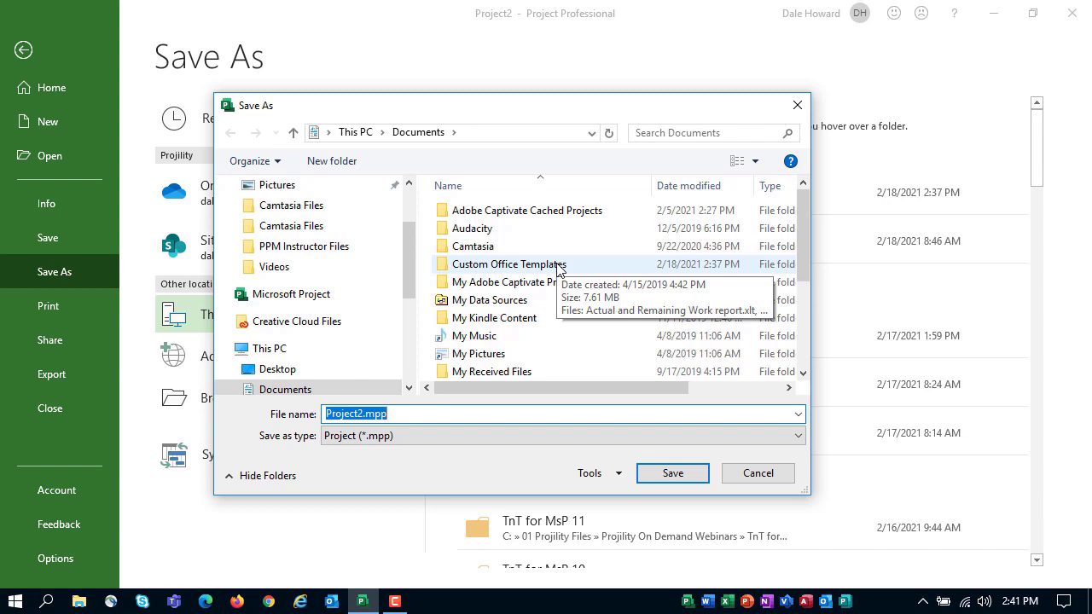
- In Custom Office Templates, name the file Projility Market Research with type Project Template (*.mpt)
double_click(558, 269)
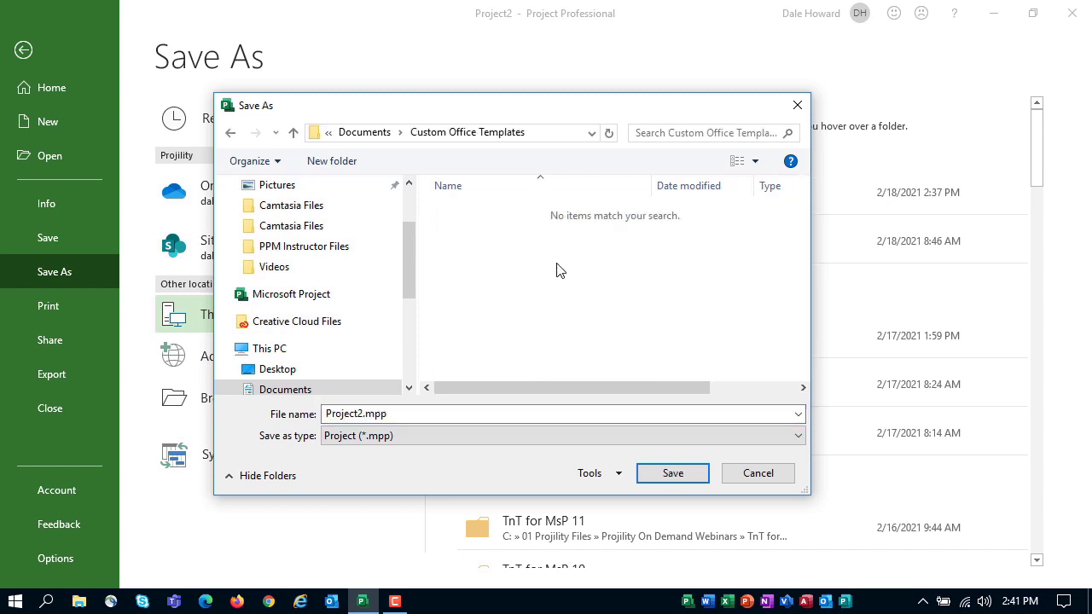
double_click(410, 414)
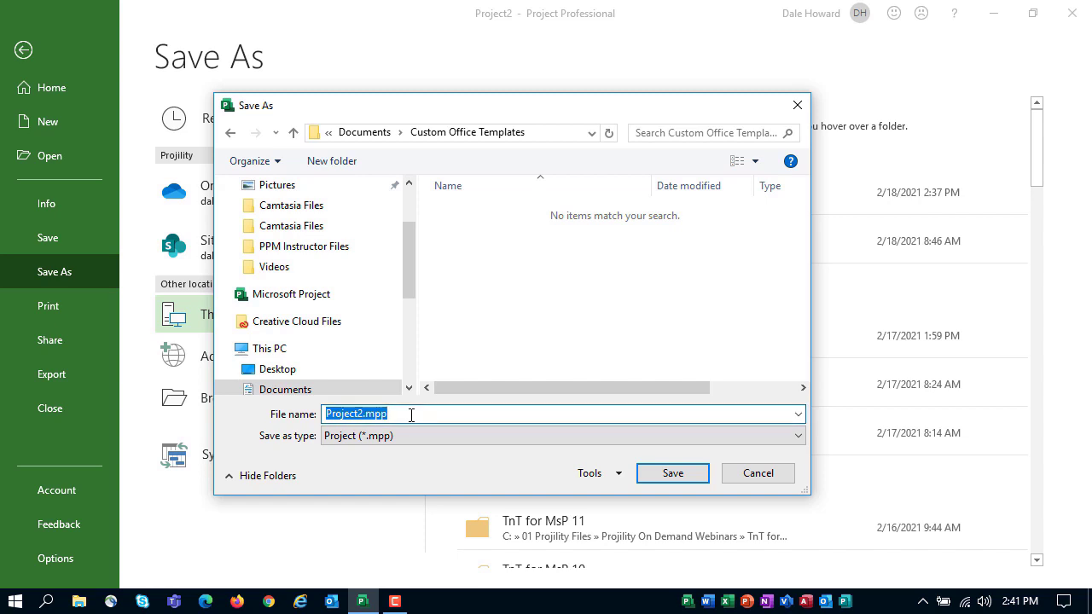
type("Proj")
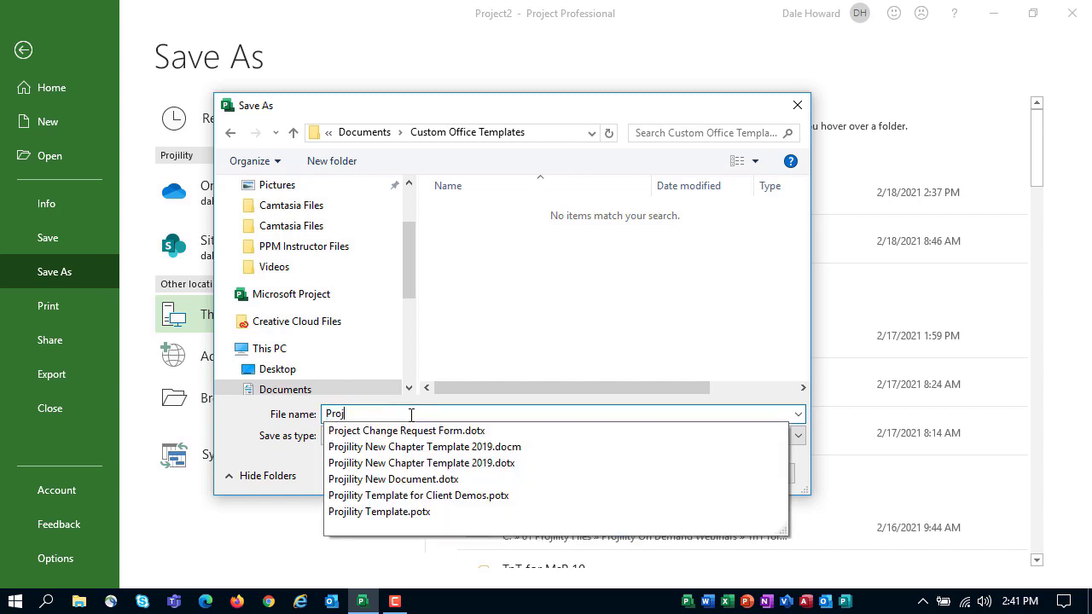
type("ility Marke")
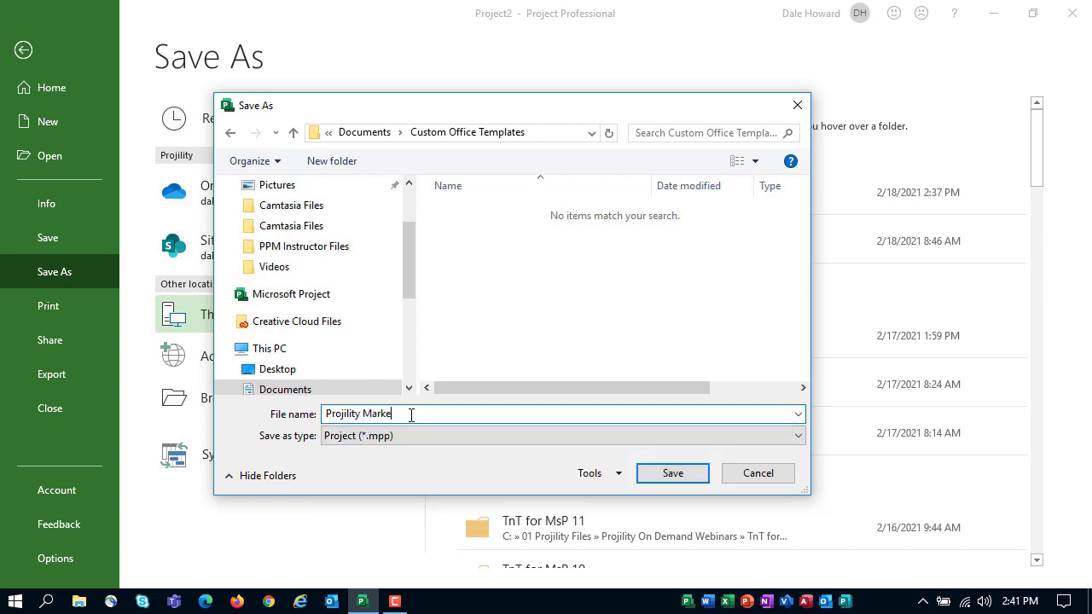
type("t Research")
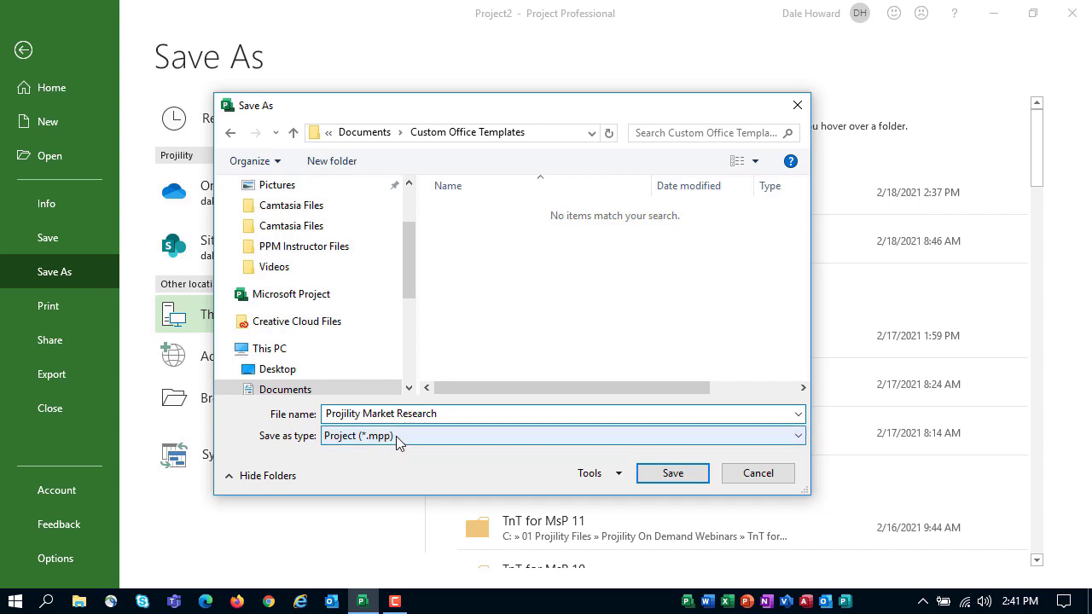
left_click(395, 437)
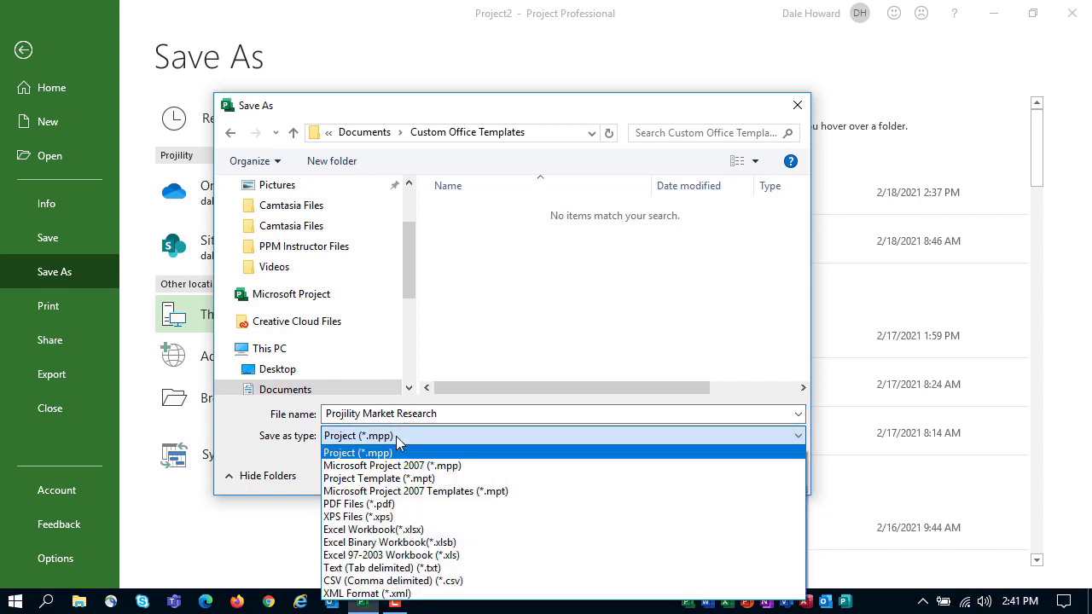
left_click(404, 479)
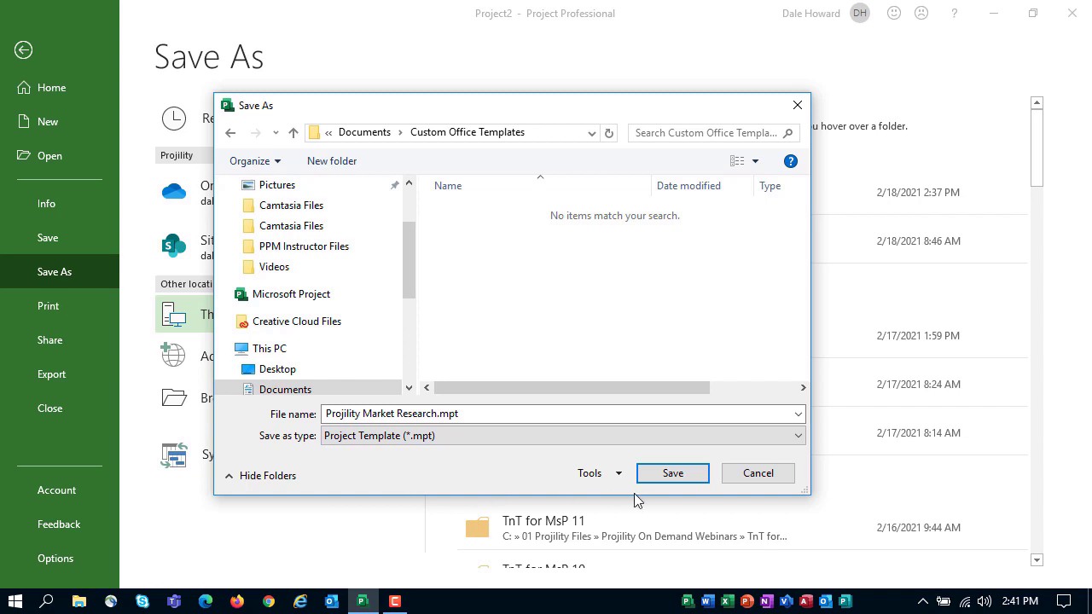
- Save Projility Market Research.mpt, leaving every Save As Template removal checkbox unchecked
left_click(701, 475)
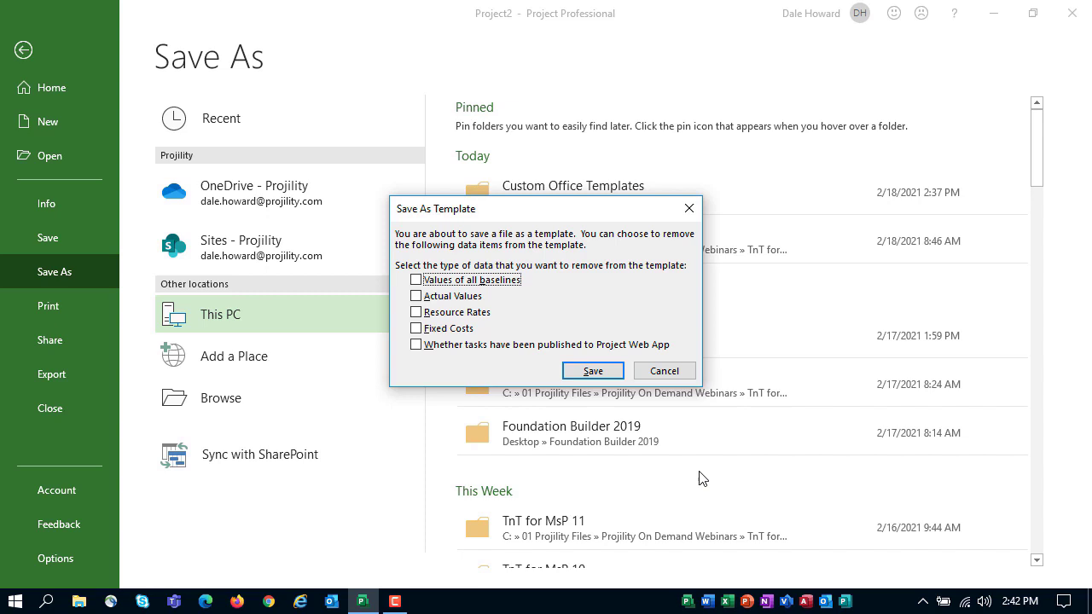
left_click(602, 373)
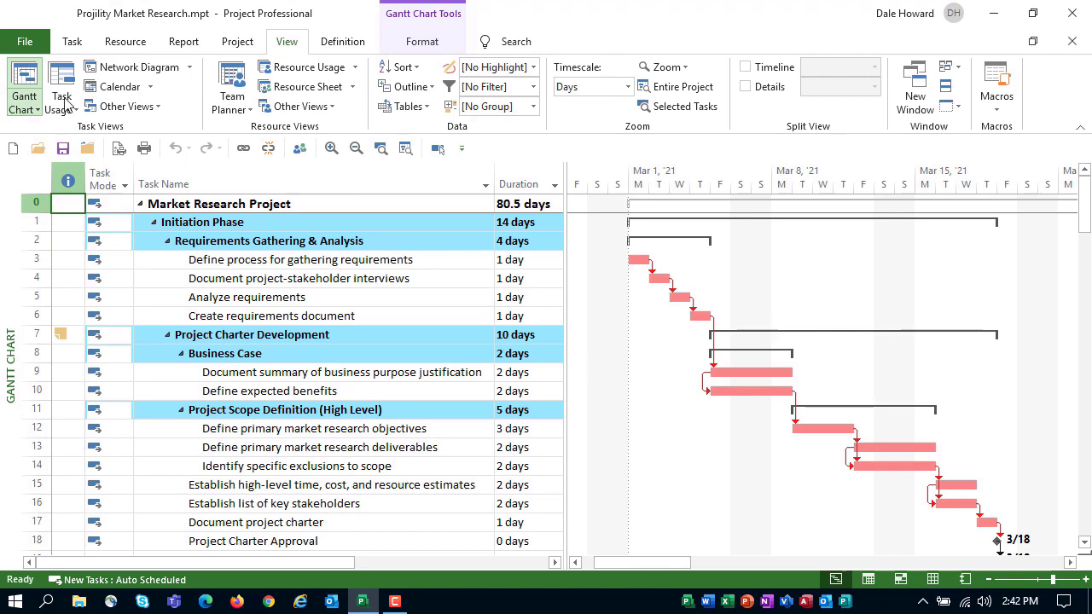
left_click(25, 43)
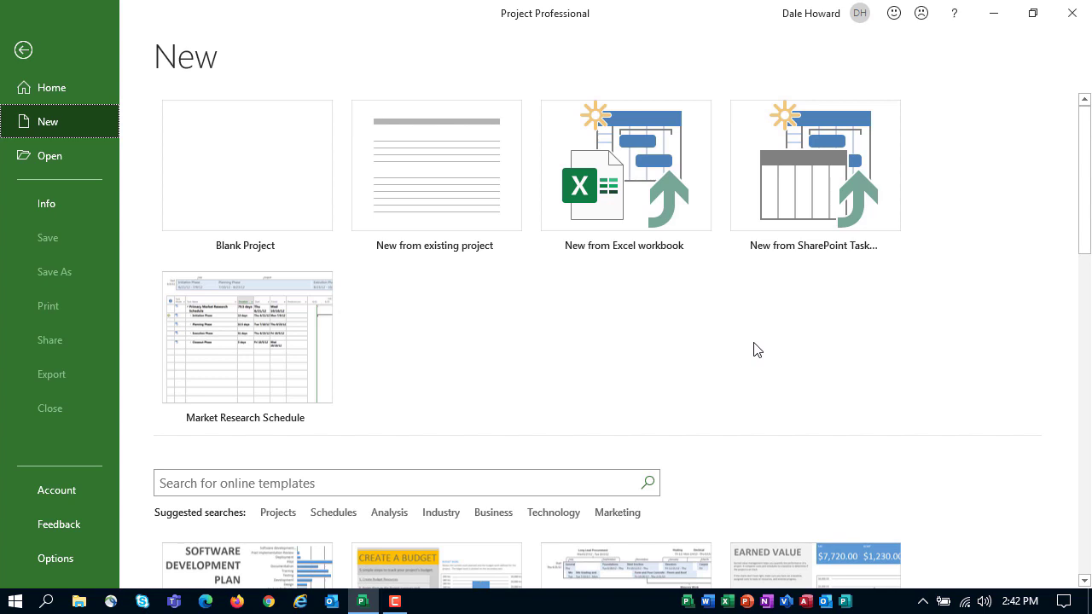
scroll(615, 318, "down", 1)
scroll(618, 316, "down", 1)
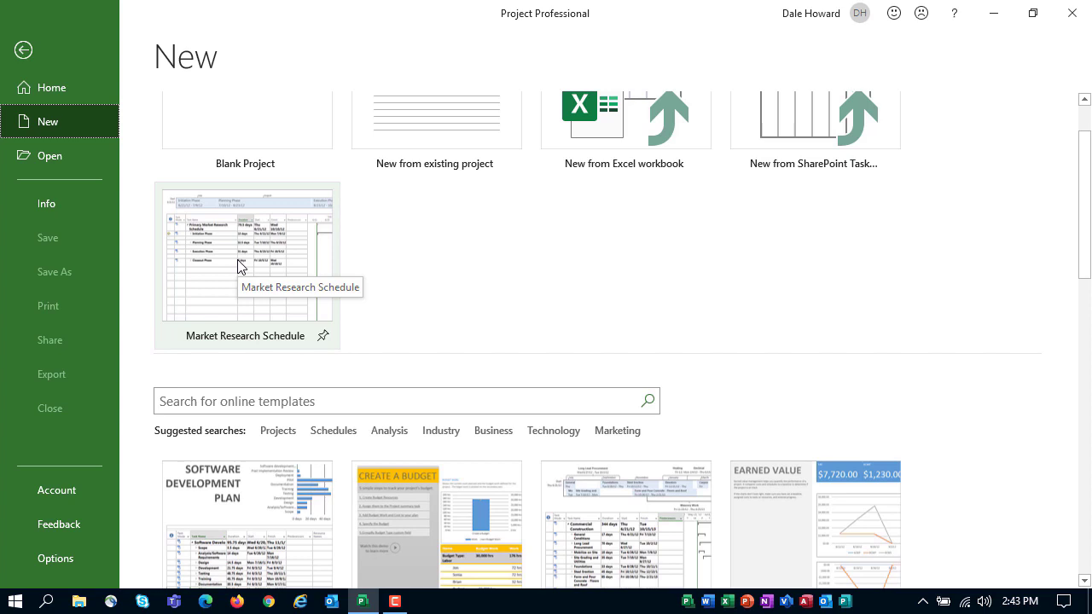
scroll(507, 309, "down", 3)
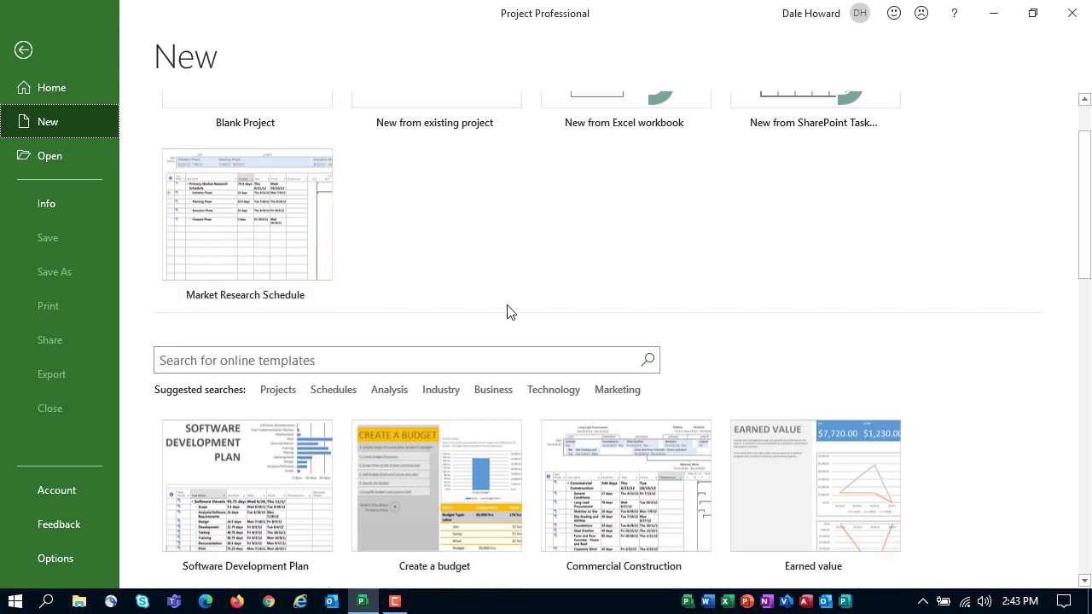
scroll(533, 277, "down", 7)
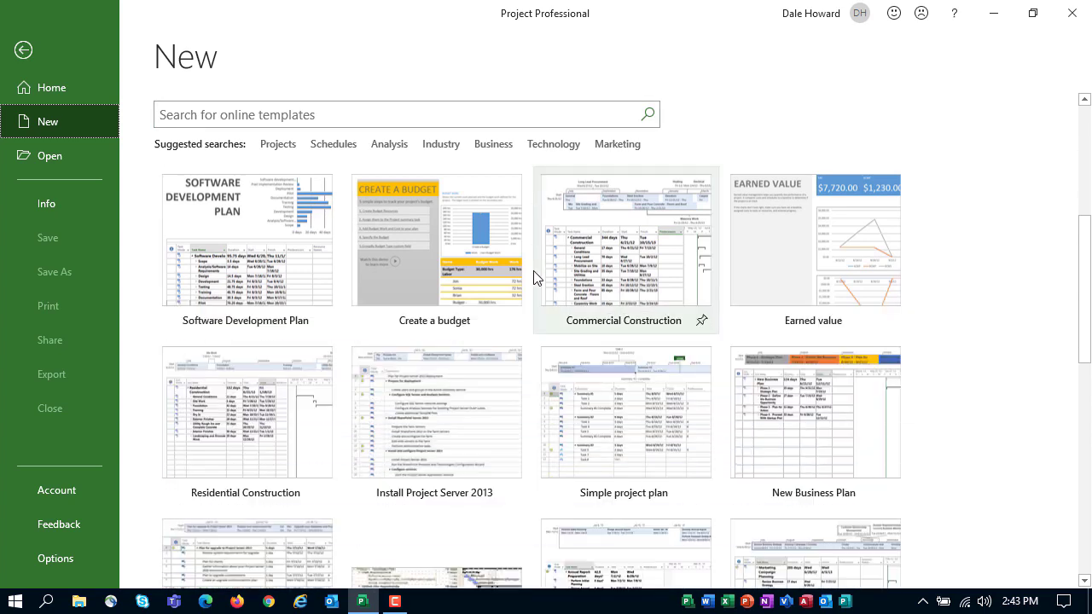
scroll(533, 277, "down", 9)
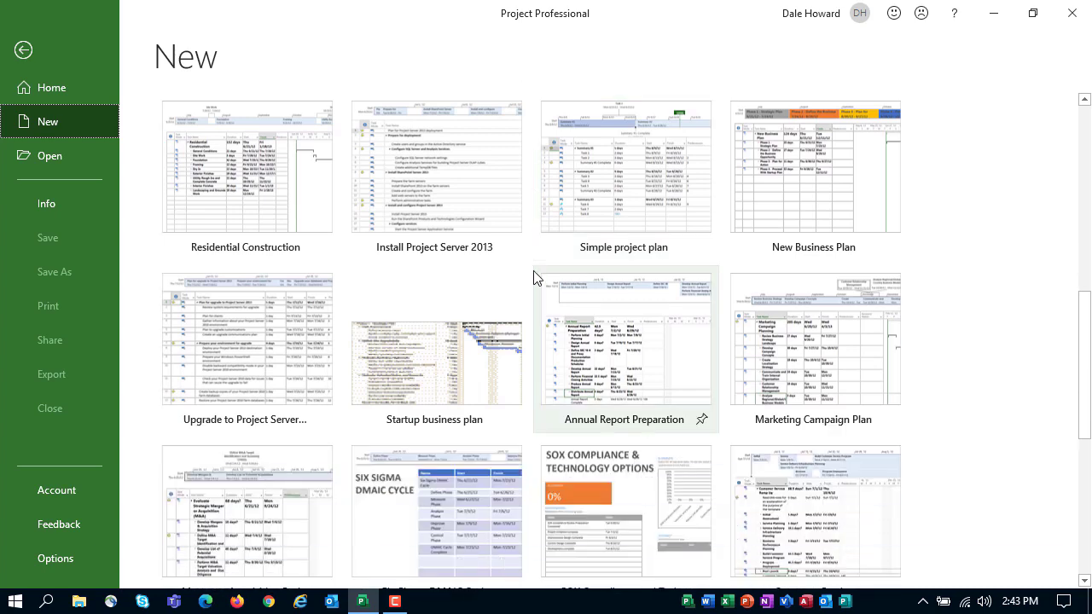
scroll(533, 277, "down", 5)
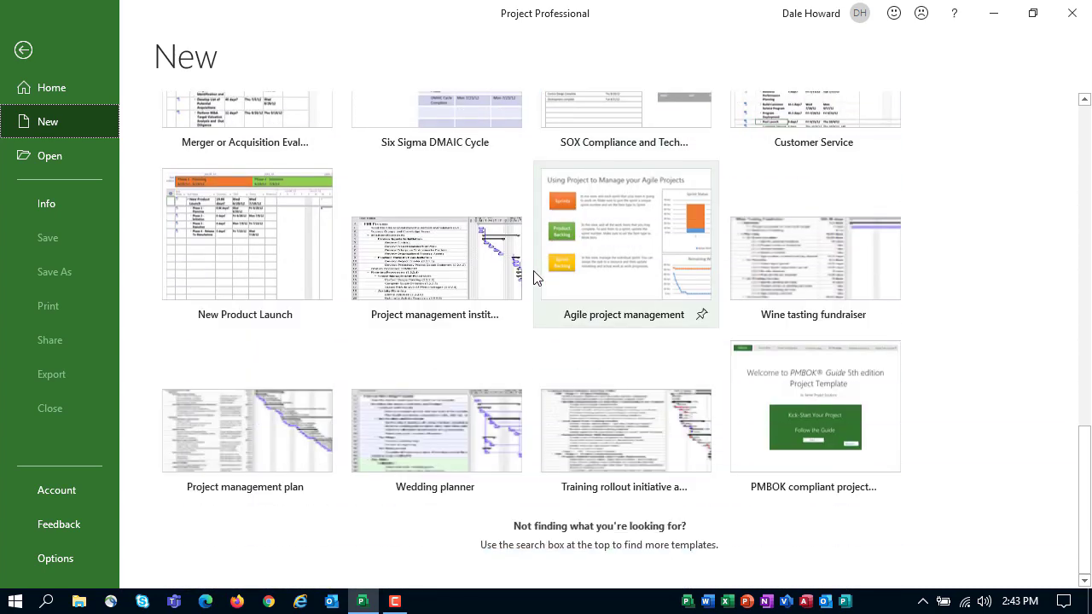
scroll(497, 319, "up", 18)
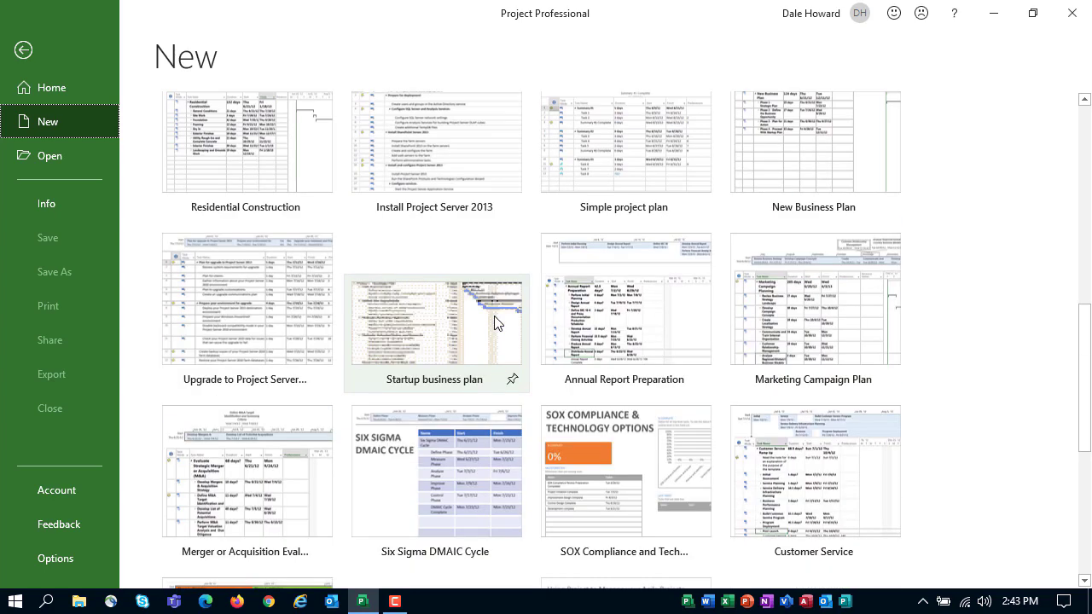
scroll(495, 316, "up", 4)
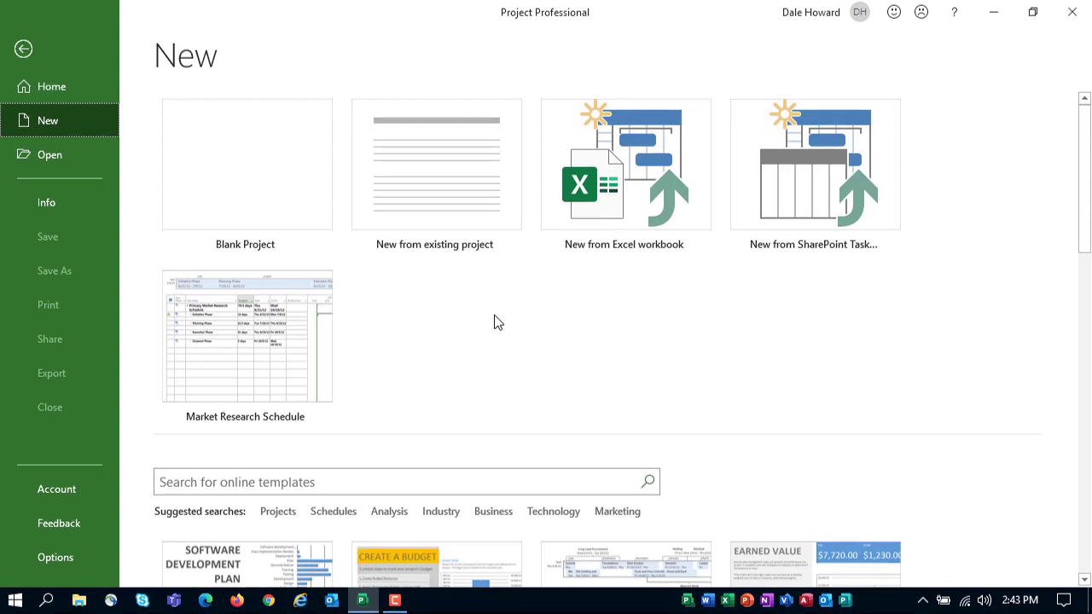
- In Project Options' Save page, browse for the Default personal templates location
left_click(77, 556)
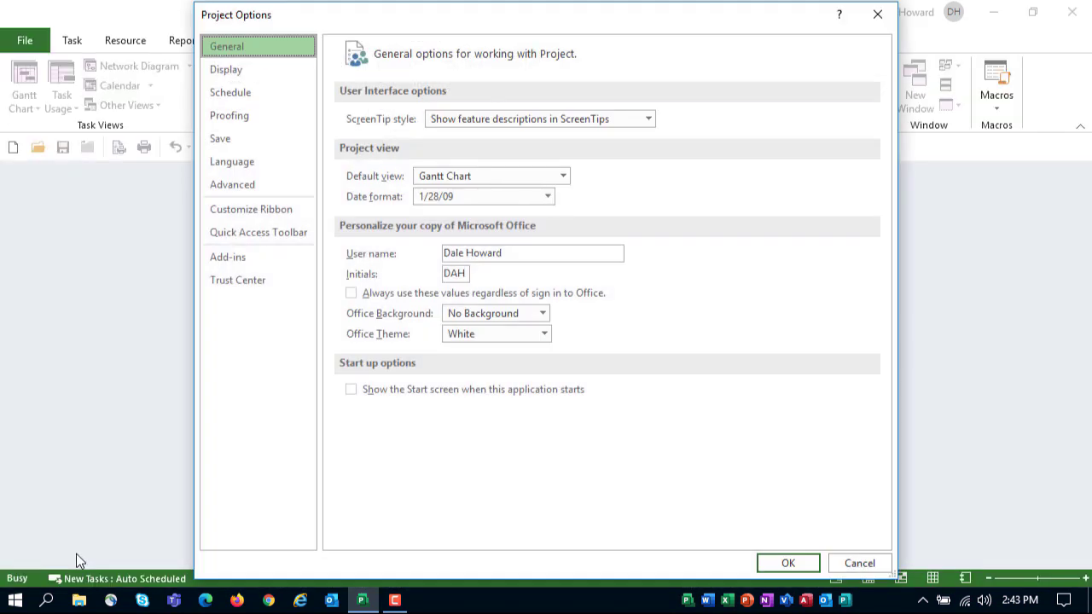
left_click(245, 142)
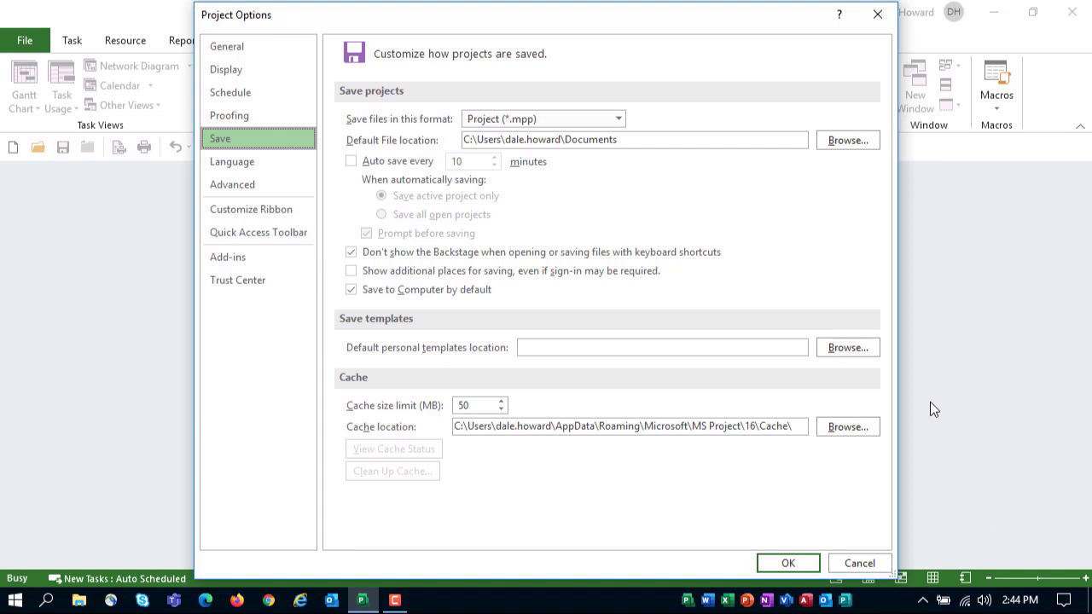
left_click(848, 348)
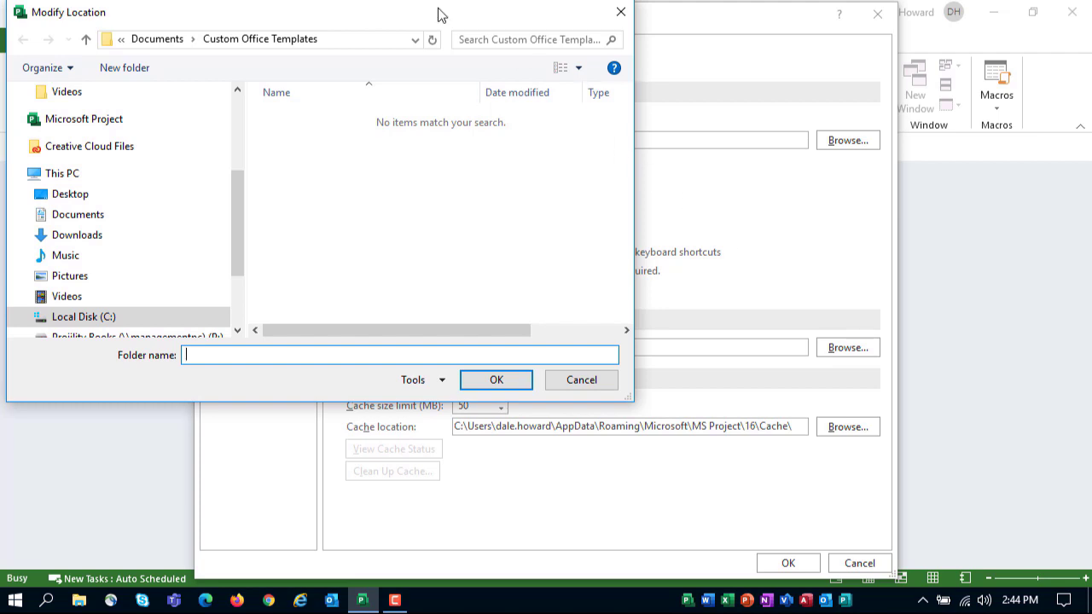
- Pick the Custom Office Templates folder in Modify Location and confirm it and Project Options
left_click_drag(440, 14, 599, 56)
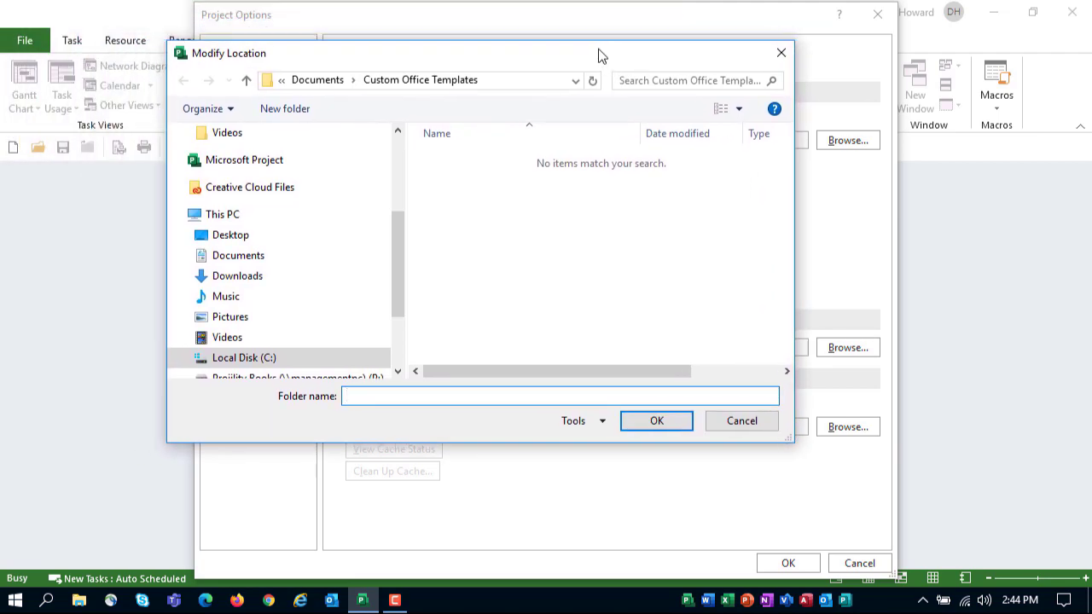
left_click(413, 80)
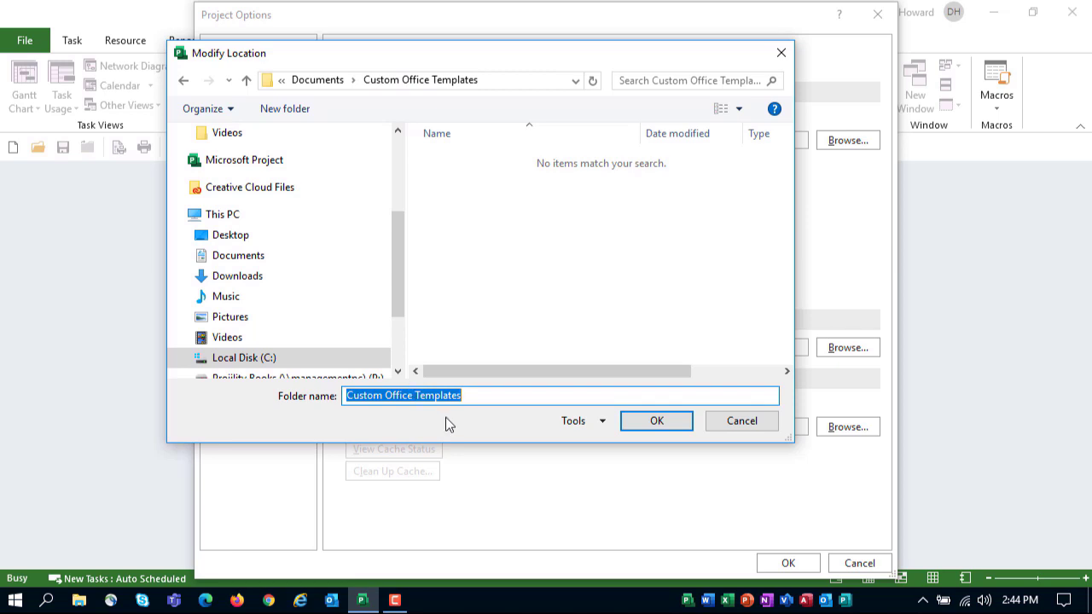
left_click(675, 423)
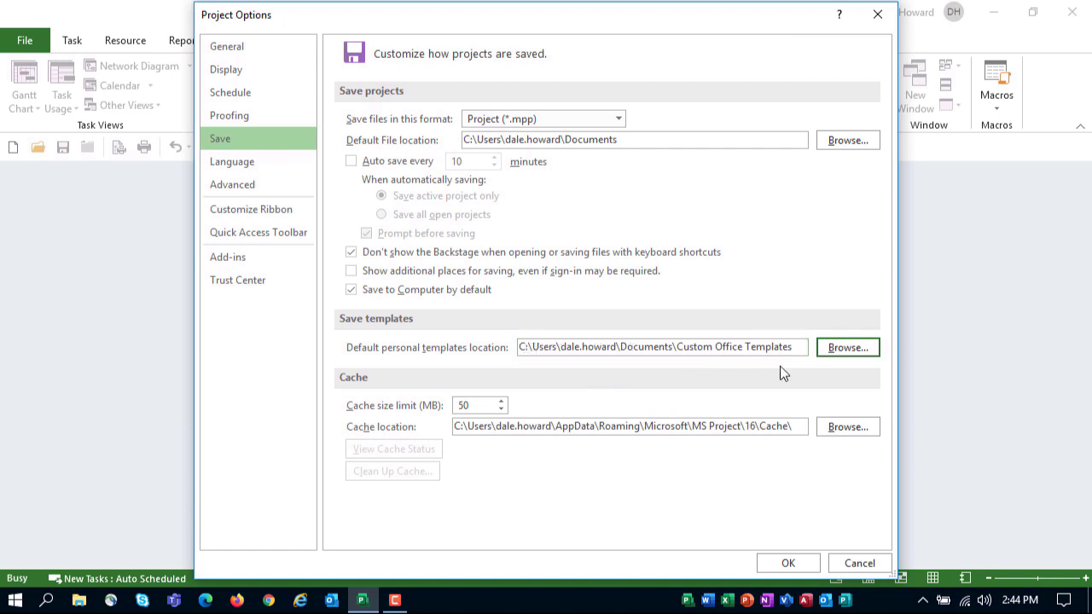
left_click(788, 565)
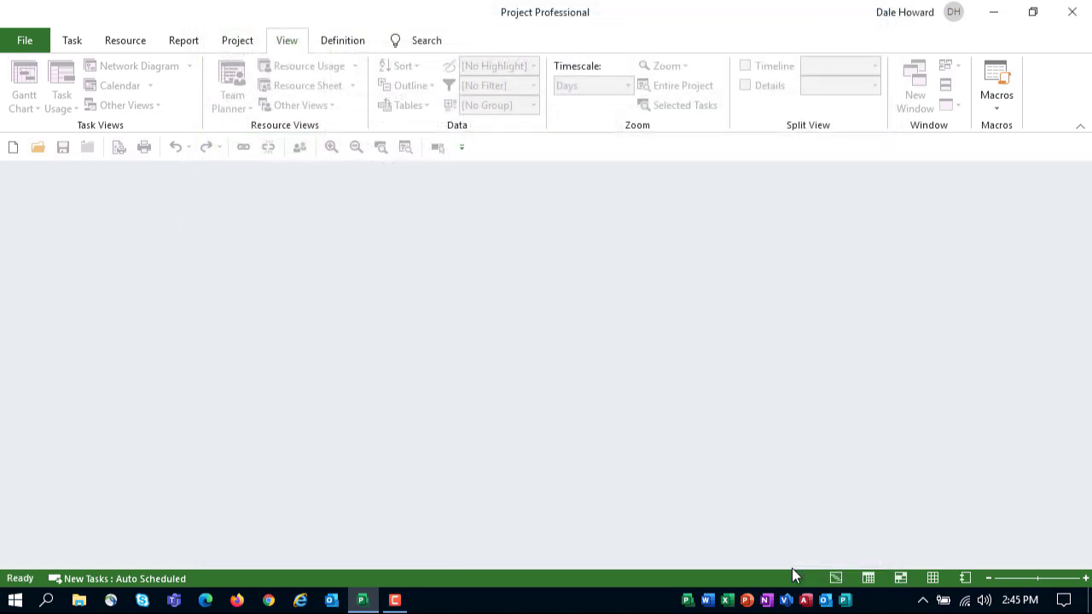
- On the File > New page, show the Personal templates list containing Projility Market Research
left_click(22, 40)
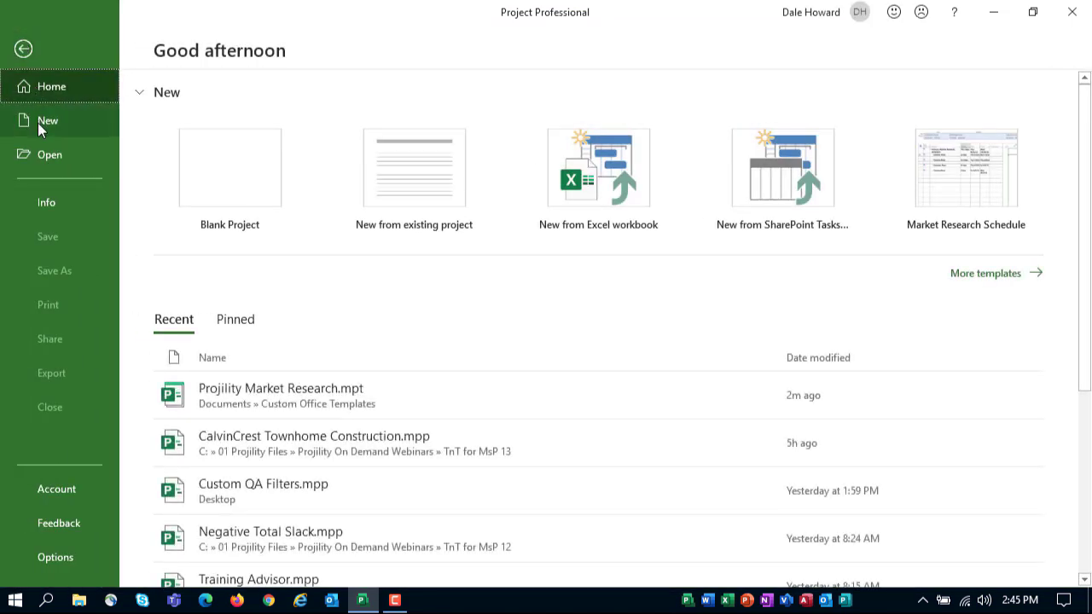
left_click(38, 123)
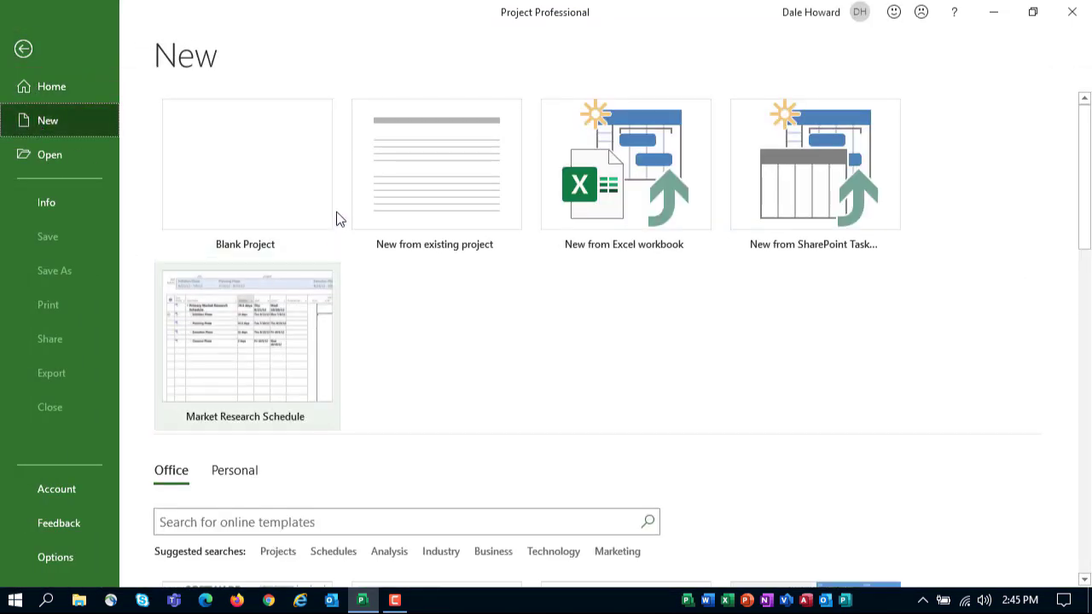
scroll(431, 312, "down", 5)
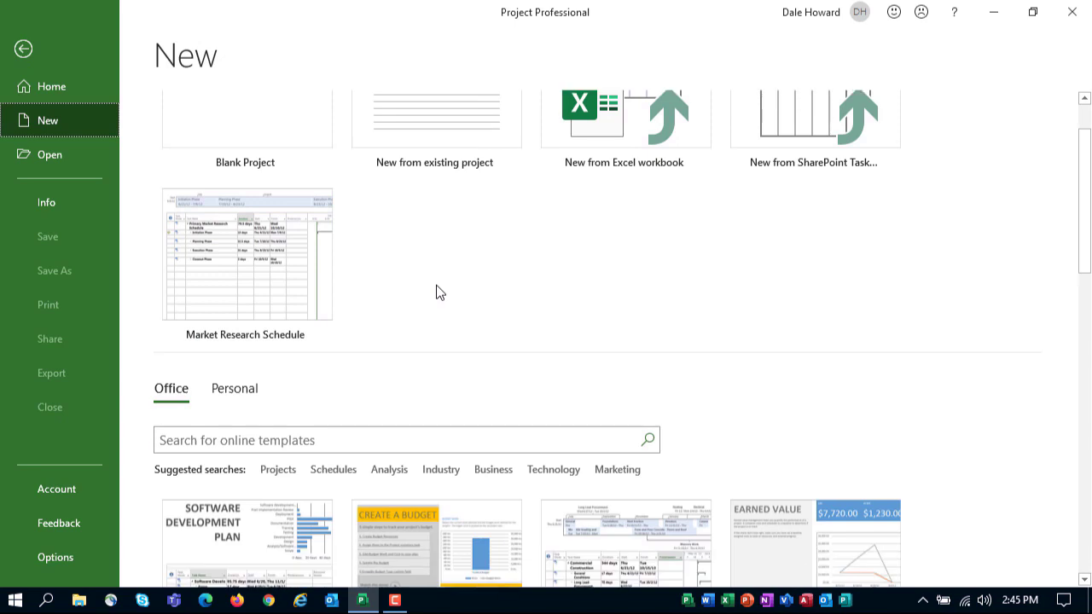
scroll(446, 251, "down", 1)
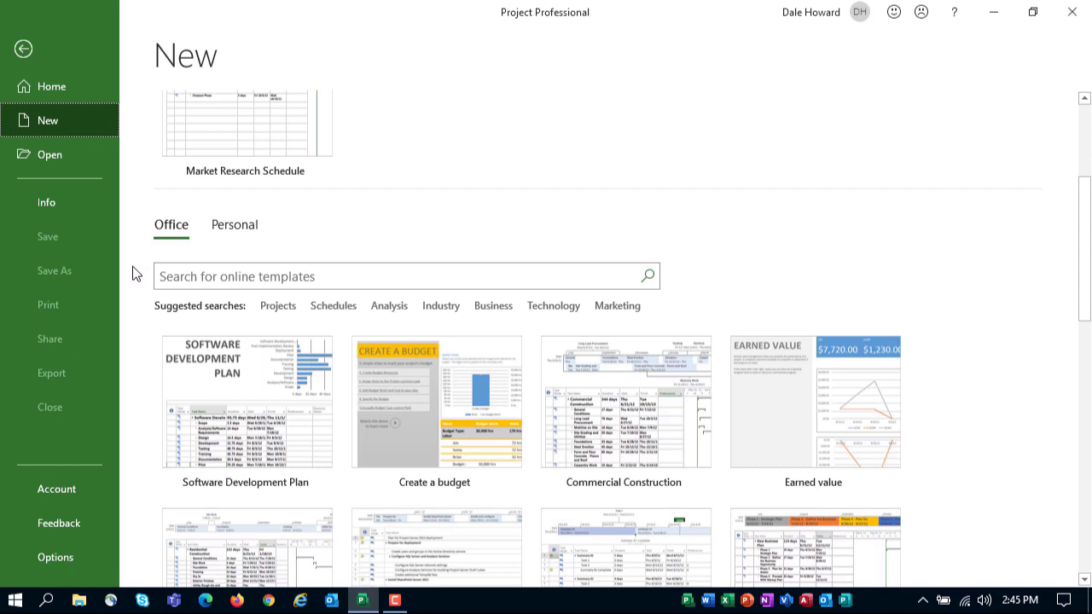
left_click(232, 226)
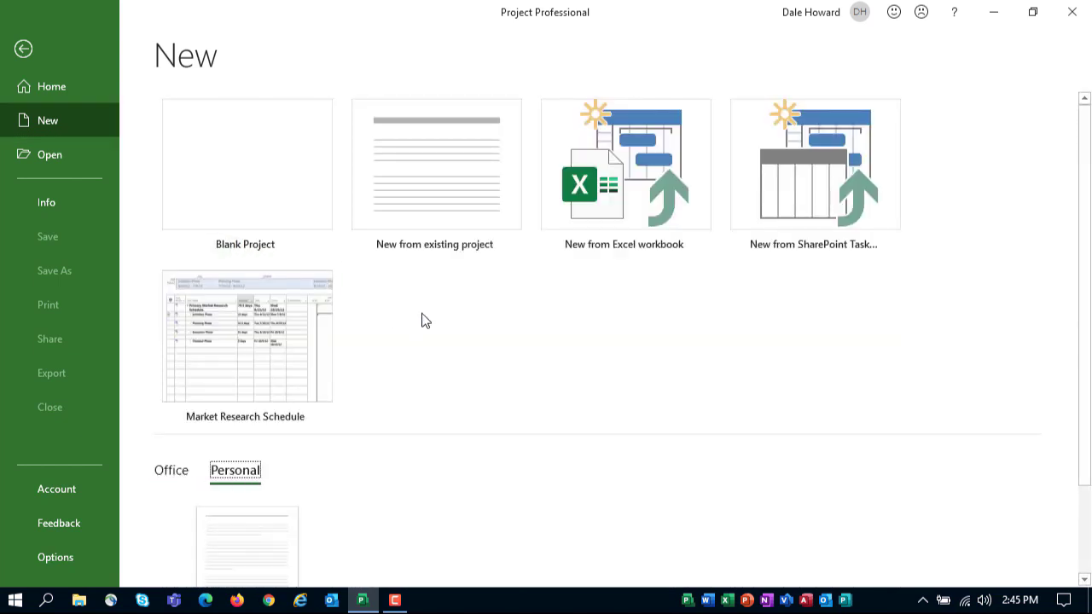
scroll(421, 321, "down", 3)
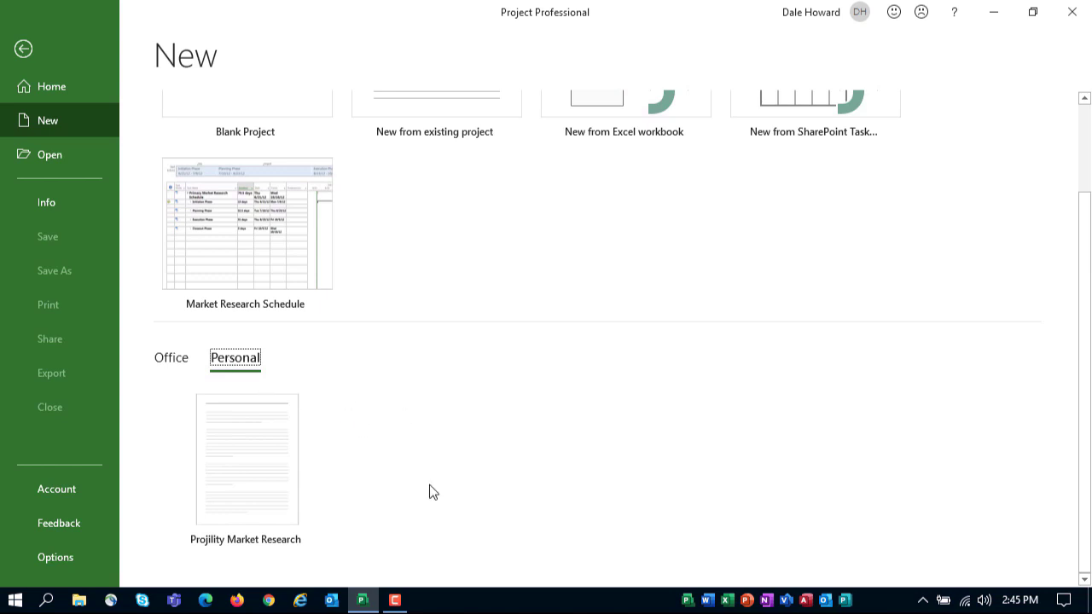
- Create a project from the Projility Market Research template with start date 5/3/2021
left_click(243, 471)
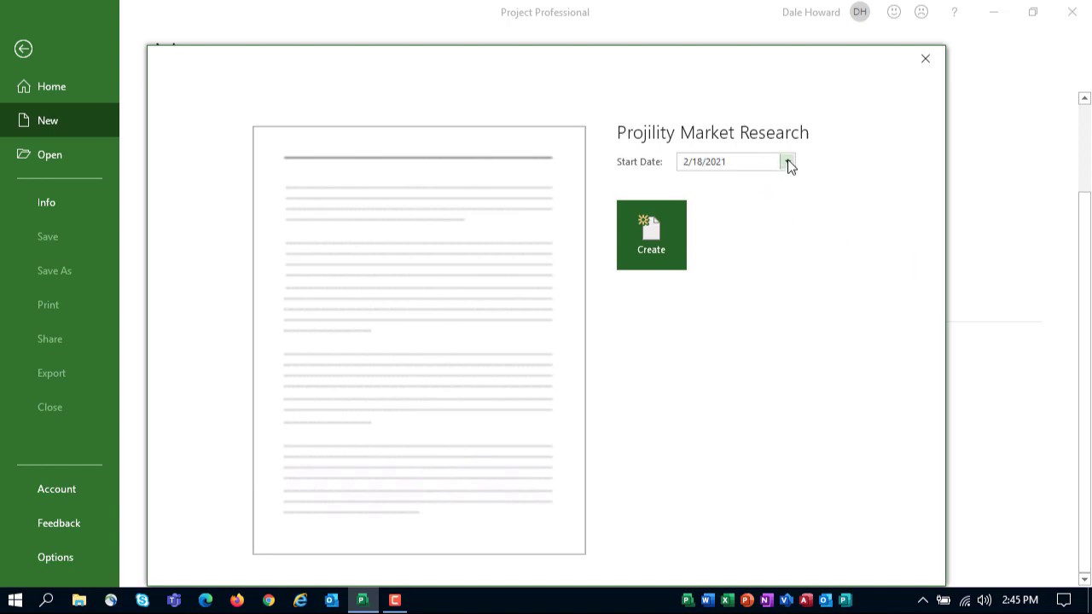
left_click(787, 160)
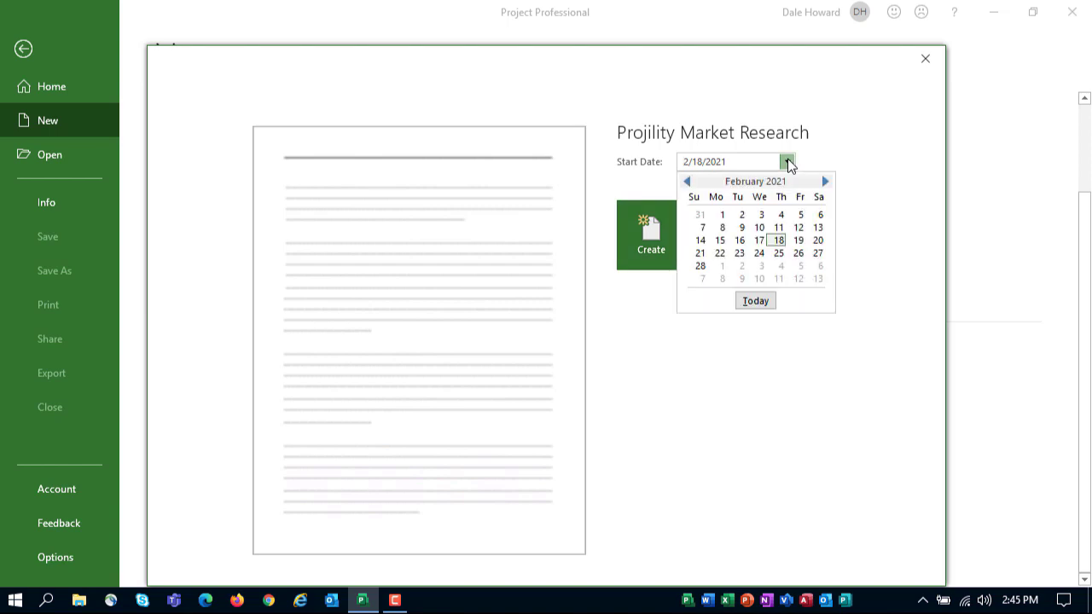
left_click(825, 181)
left_click(825, 181)
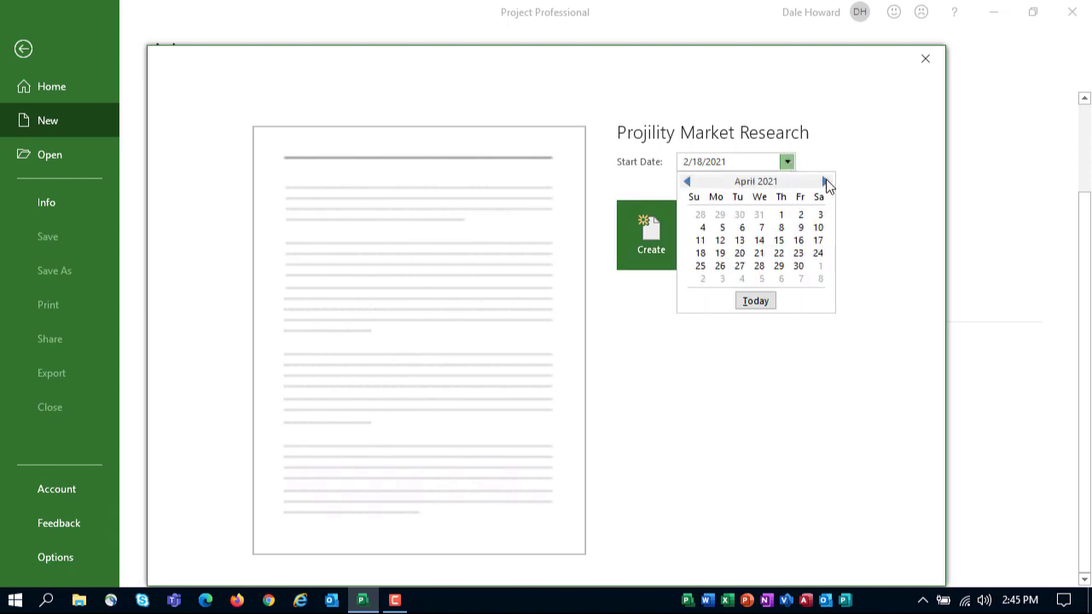
left_click(824, 181)
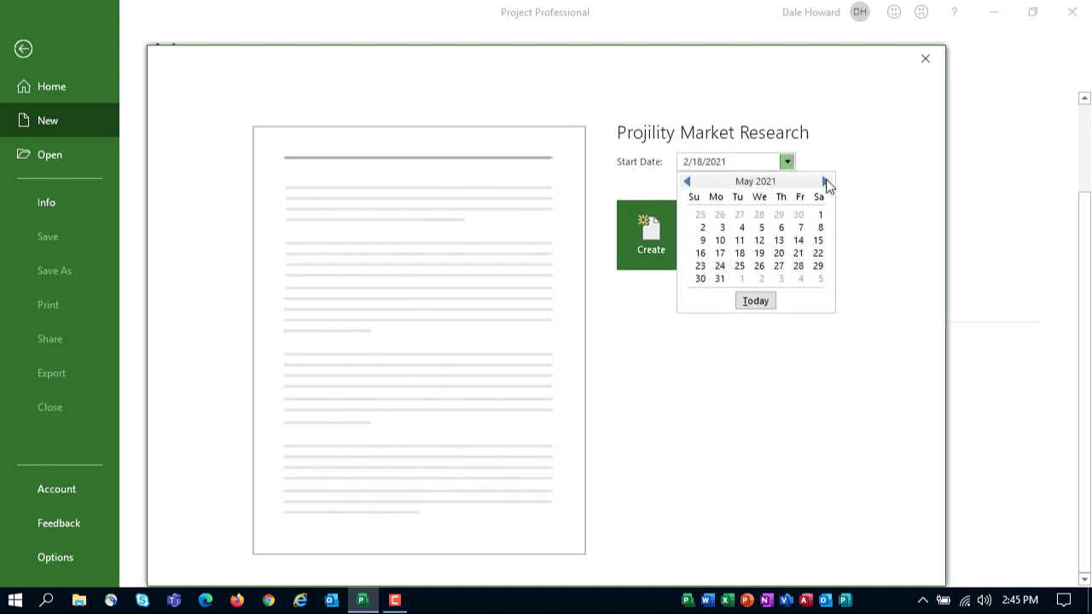
left_click(722, 228)
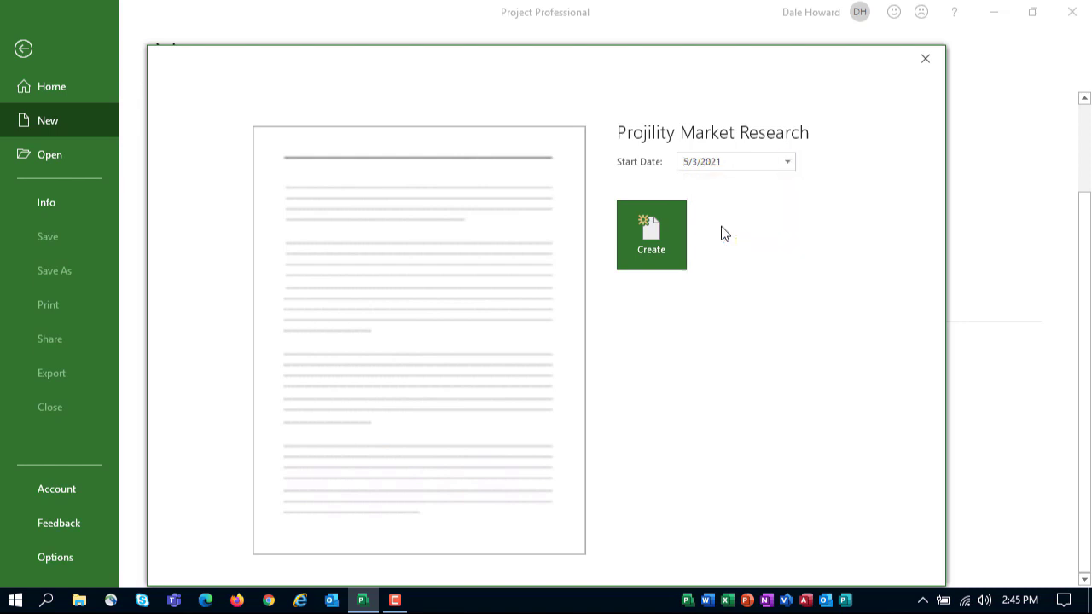
left_click(647, 247)
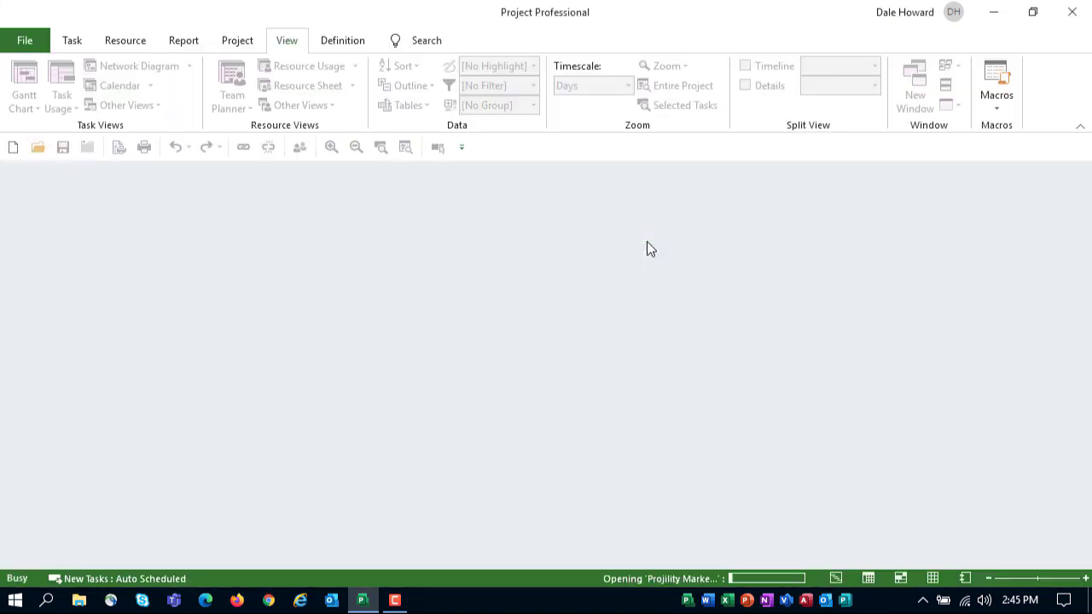